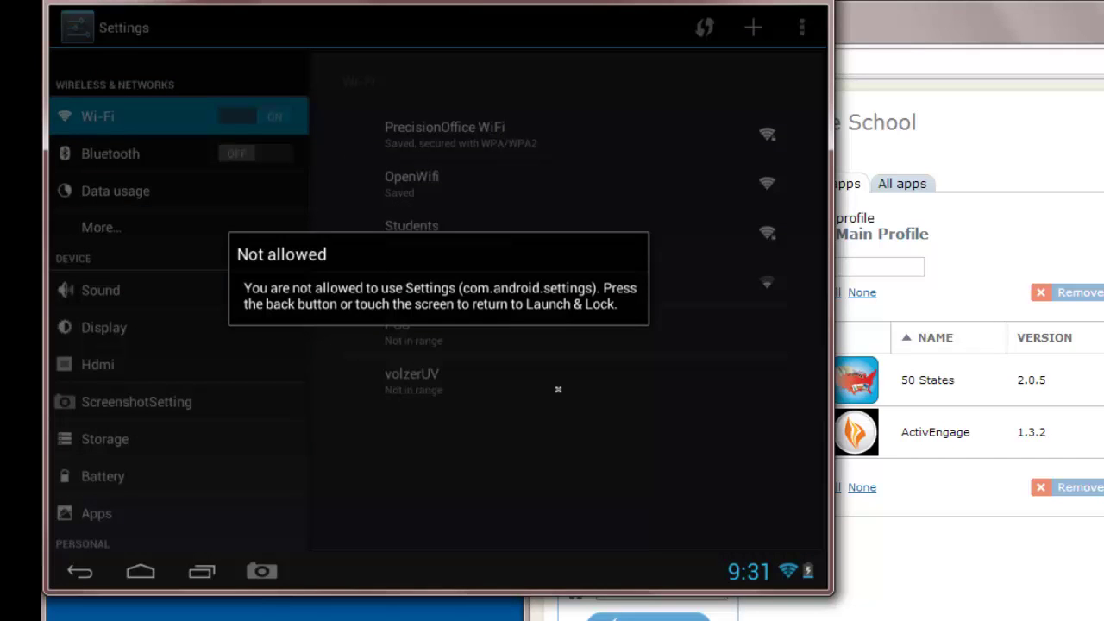
- Dismiss the dialog and cancel the password prompt to return to the locked Launch & Lock home screen
{"action": "left_click", "coordinate": [558, 390]}
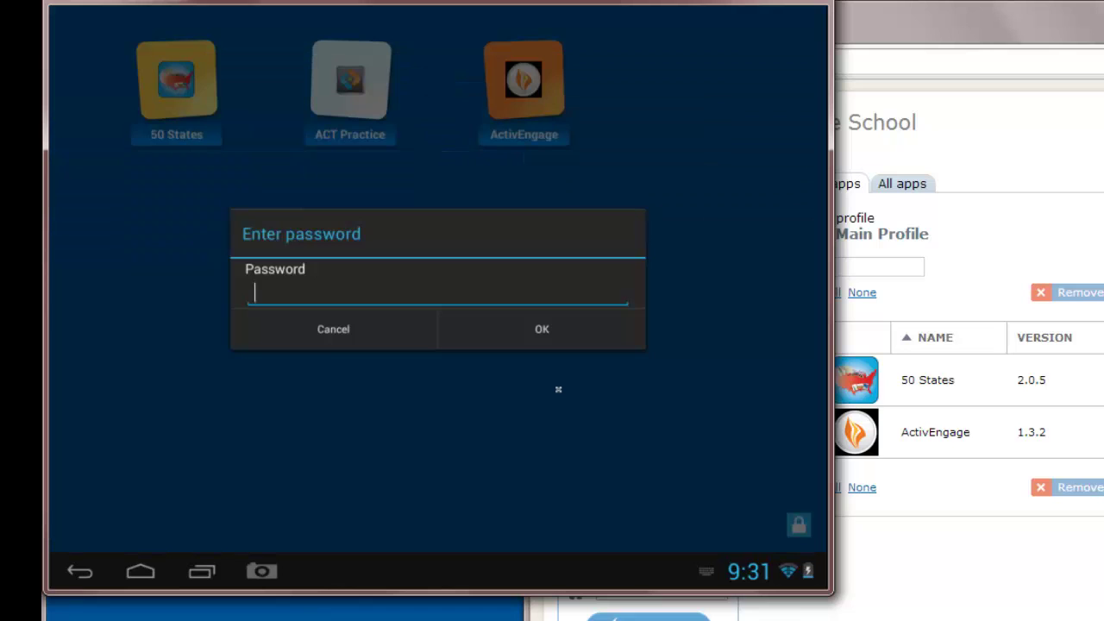
{"action": "left_click", "coordinate": [356, 334]}
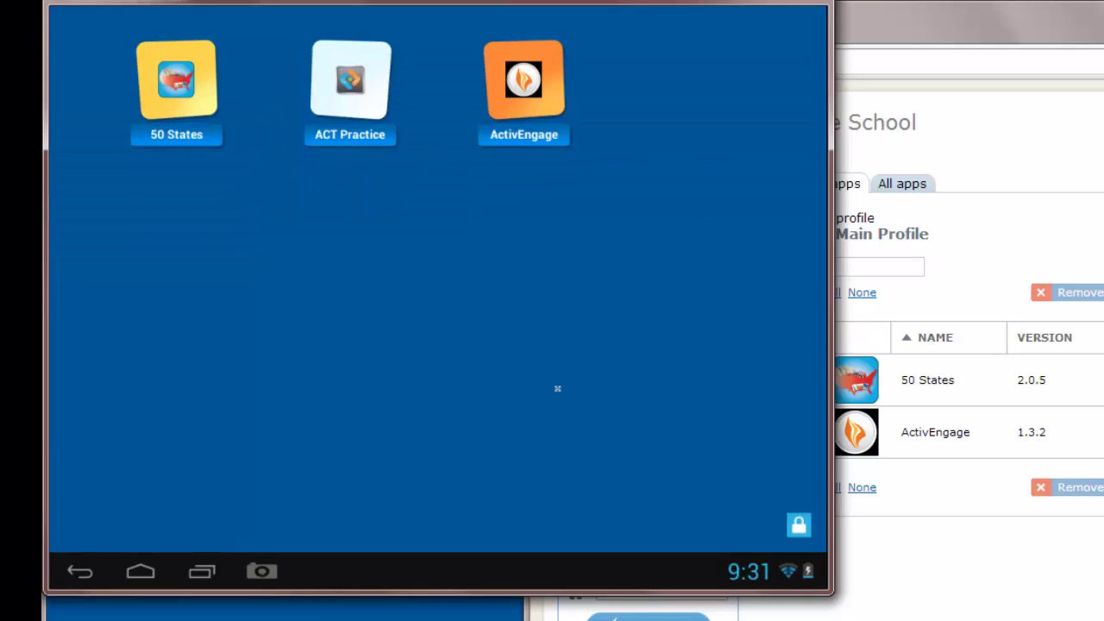
- Shrink the tablet emulator window and open View & Lock's live screenshots of the CART A tablets
{"action": "left_click_drag", "start_coordinate": [829, 594], "coordinate": [544, 366]}
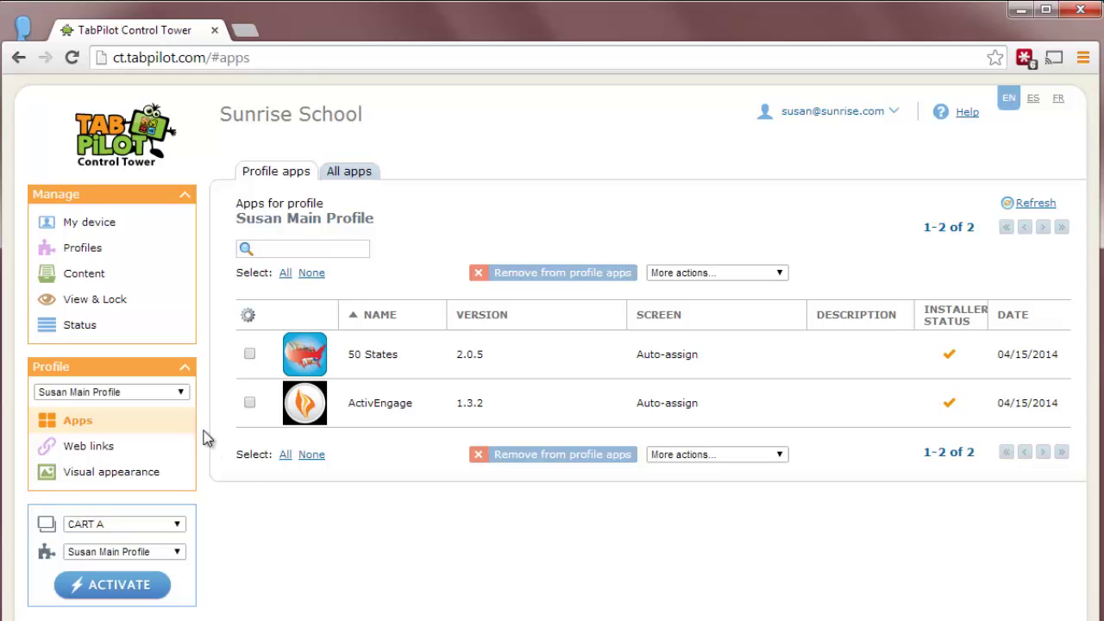
{"action": "left_click", "coordinate": [121, 306]}
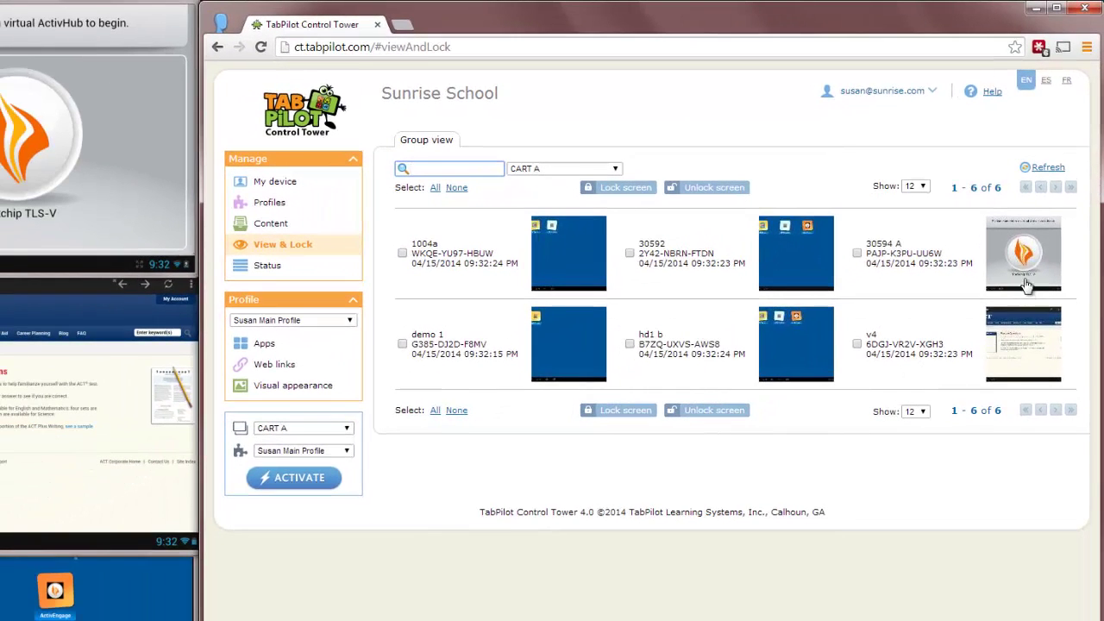
- View tablet 30594 A's full-size screenshot, then go back to the six-device CART A grid
{"action": "left_click", "coordinate": [1003, 368]}
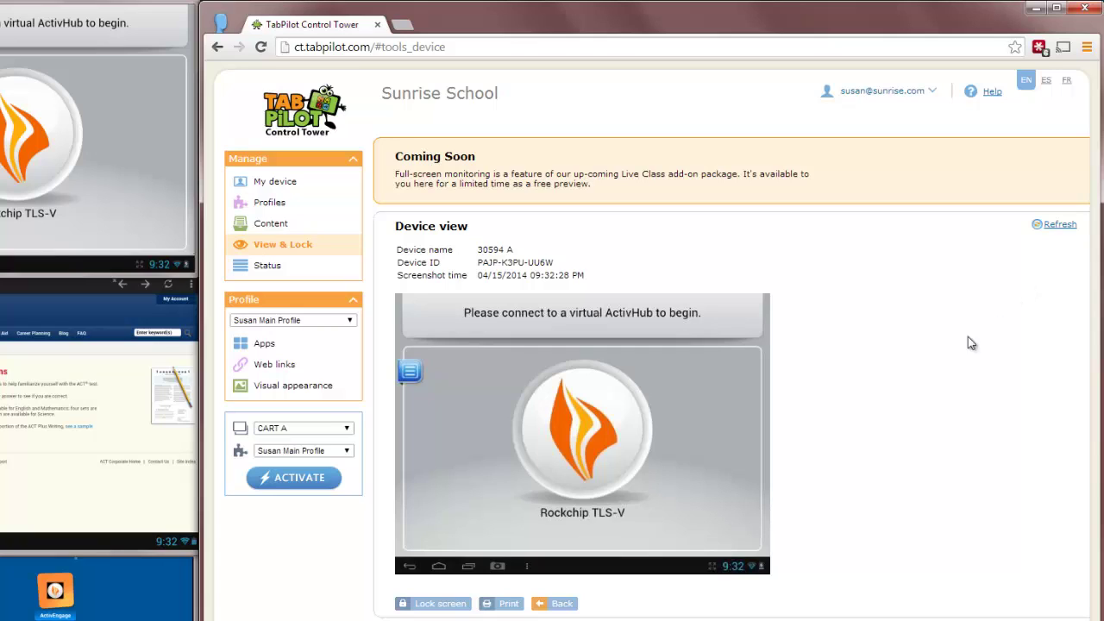
{"action": "left_click", "coordinate": [559, 604]}
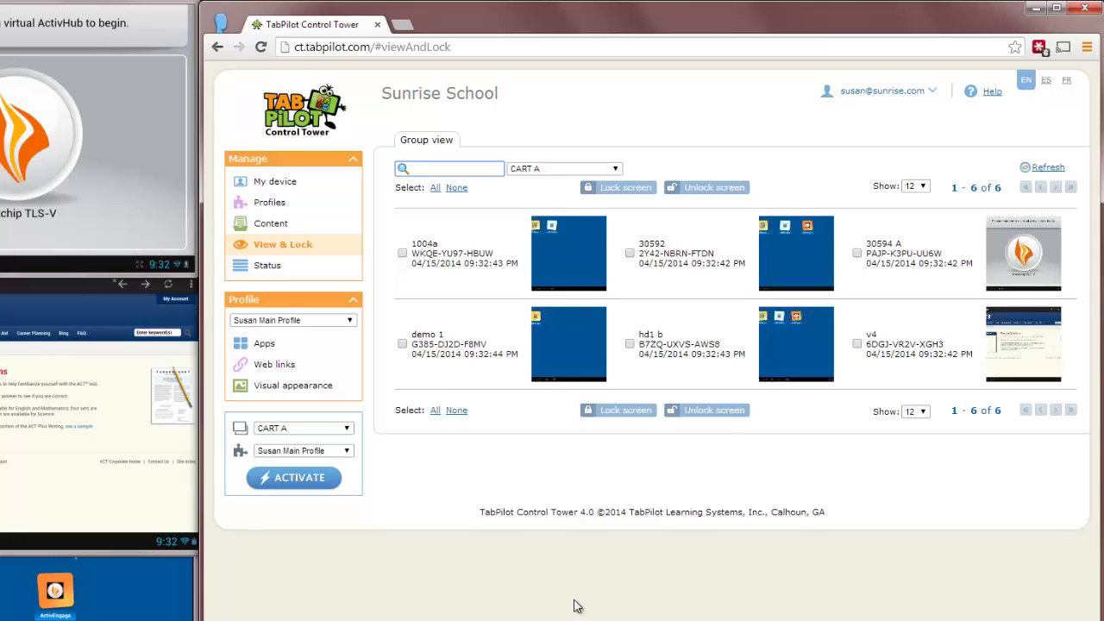
- Select all CART A tablets and lock them with 'Heads UP! NOW! Your teacher locked your screen.'
{"action": "left_click", "coordinate": [434, 190]}
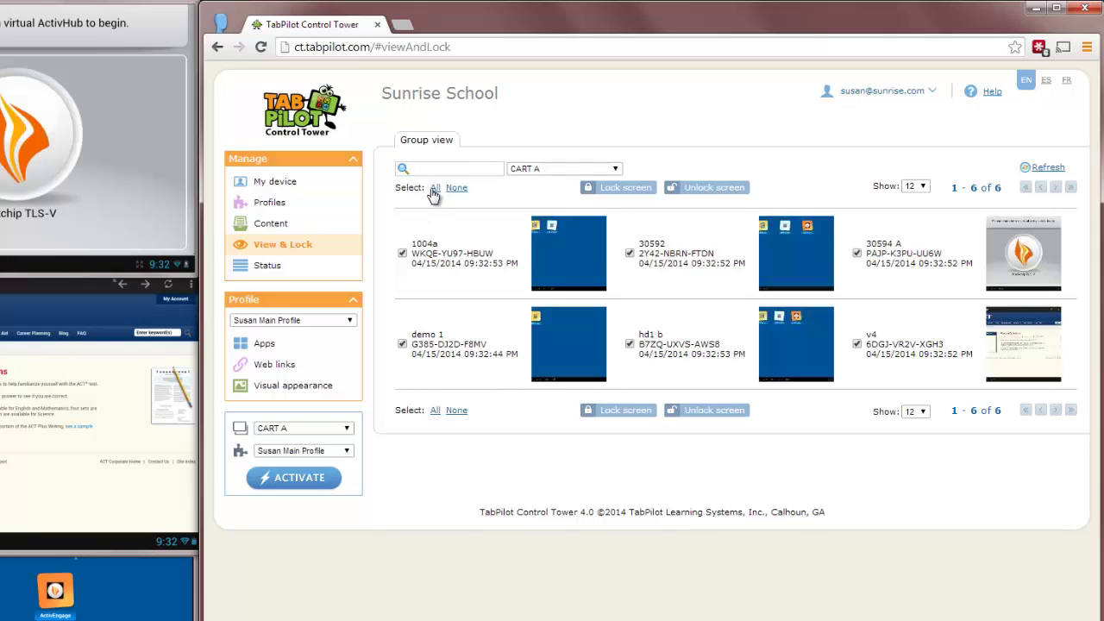
{"action": "left_click", "coordinate": [614, 188]}
{"action": "left_click", "coordinate": [532, 362]}
{"action": "type", "text": "NOW"}
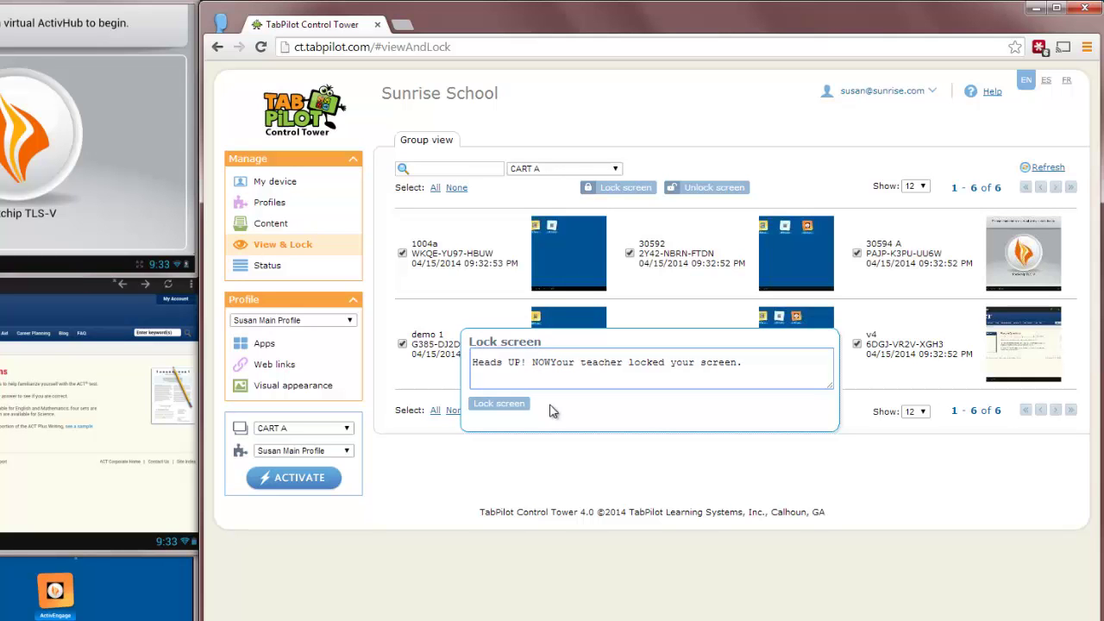
{"action": "type", "text": "!"}
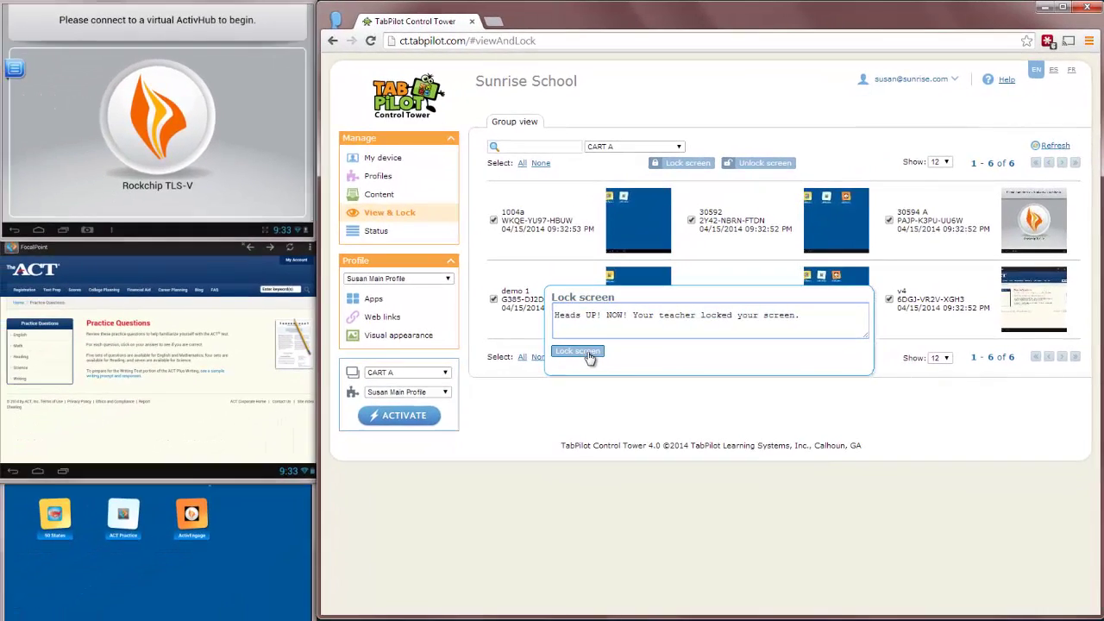
{"action": "left_click", "coordinate": [563, 377]}
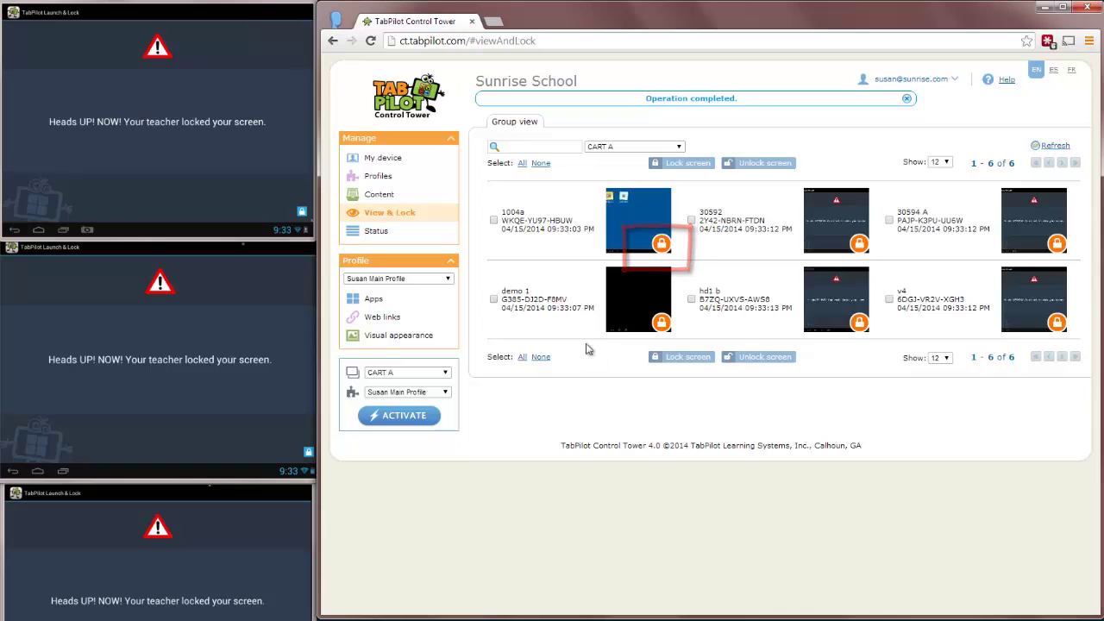
- Select all six CART A tablets again and unlock their screens
{"action": "left_click", "coordinate": [521, 164]}
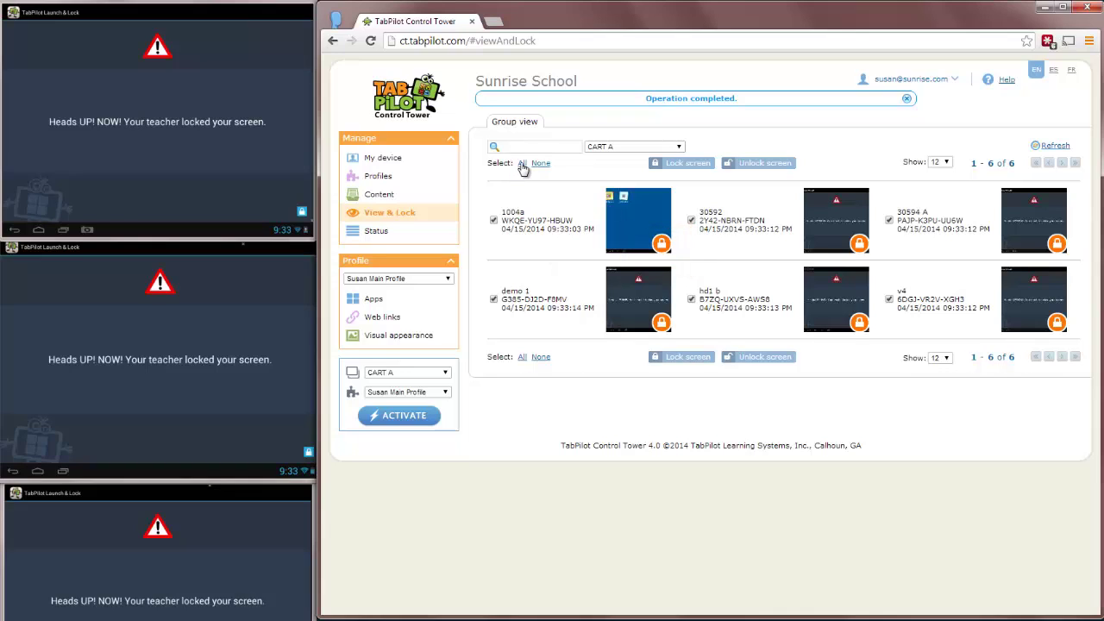
{"action": "left_click", "coordinate": [764, 163]}
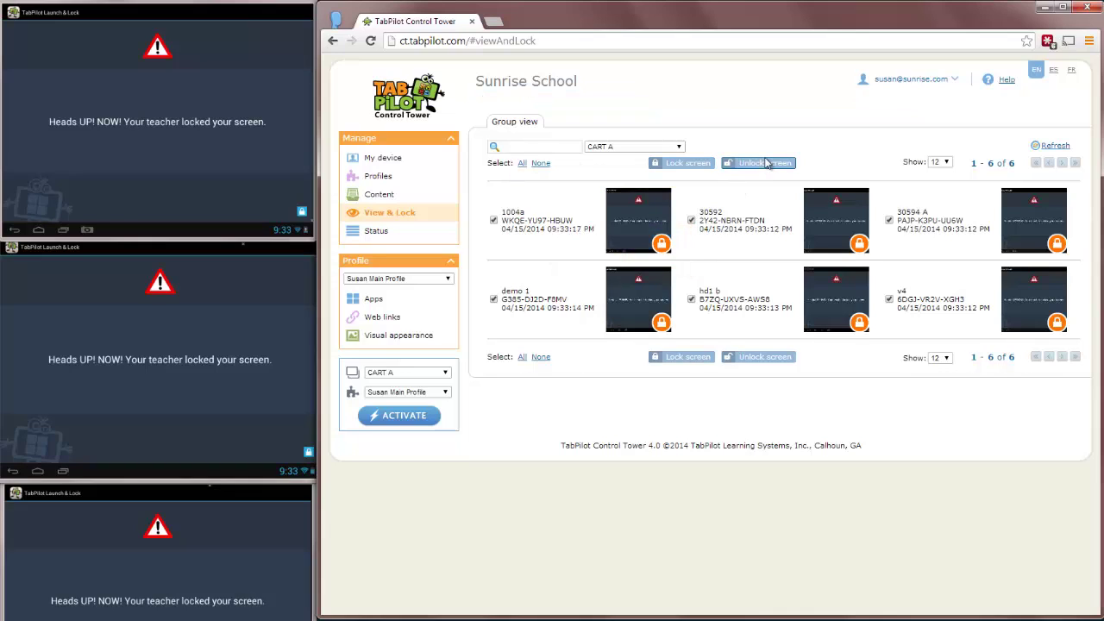
{"action": "left_click", "coordinate": [766, 163]}
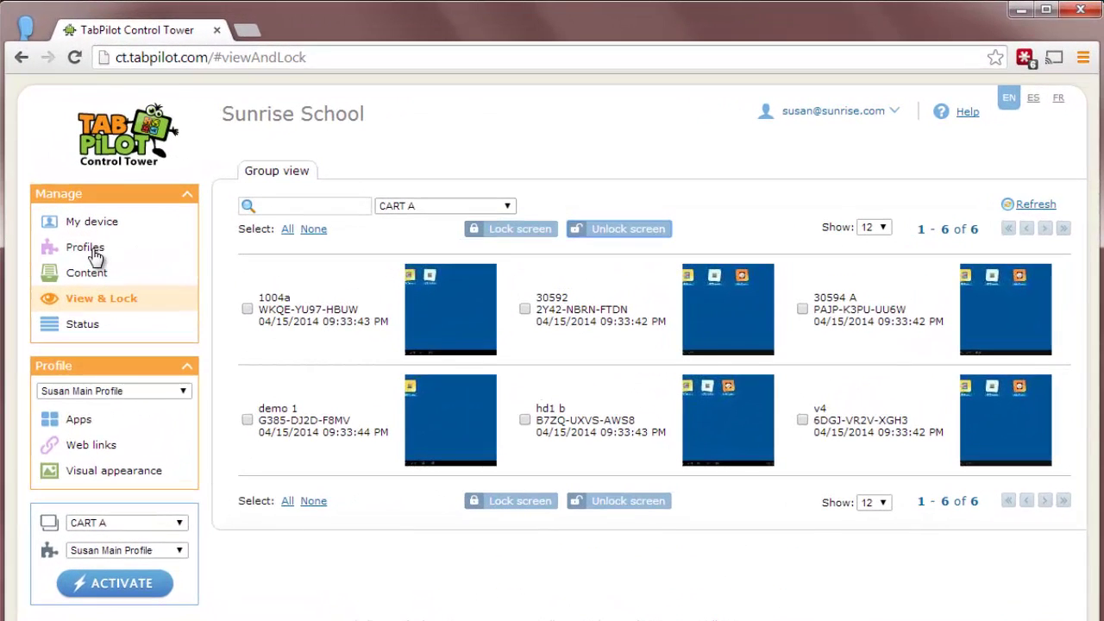
- Go to Profiles and list Susan Main Profile's apps, 50 States and ActivEngage
{"action": "left_click", "coordinate": [383, 177]}
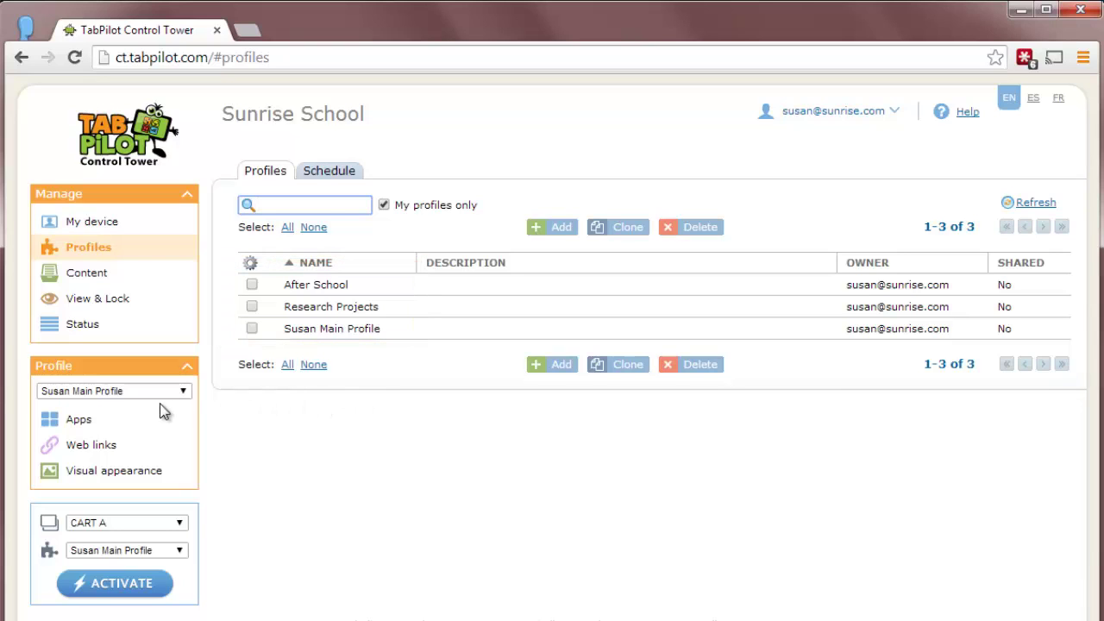
{"action": "left_click", "coordinate": [81, 423]}
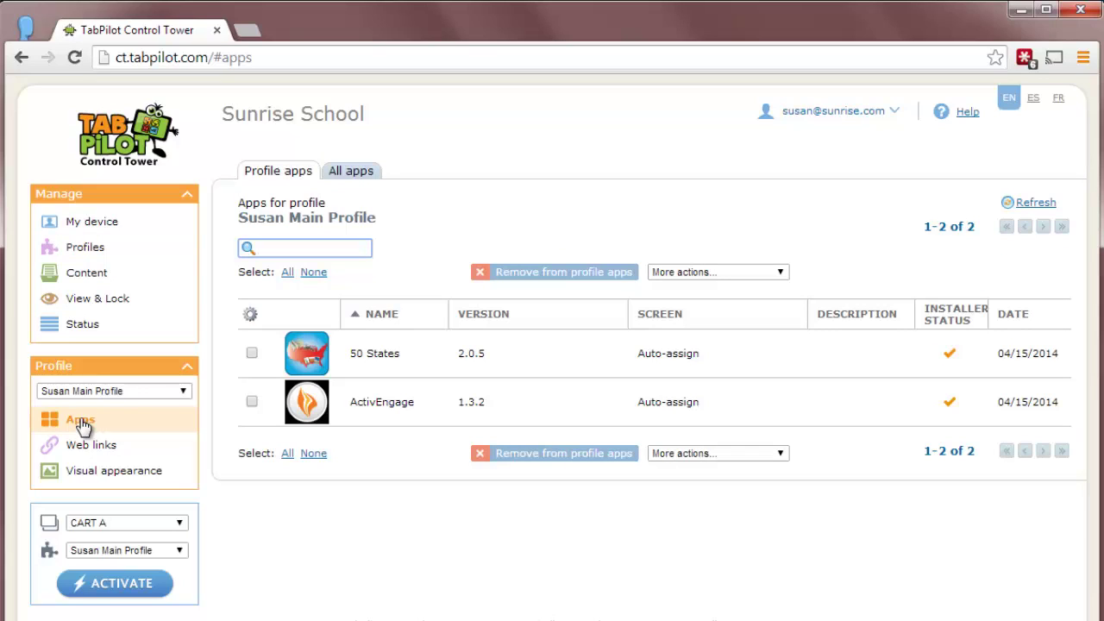
{"action": "left_click", "coordinate": [74, 446]}
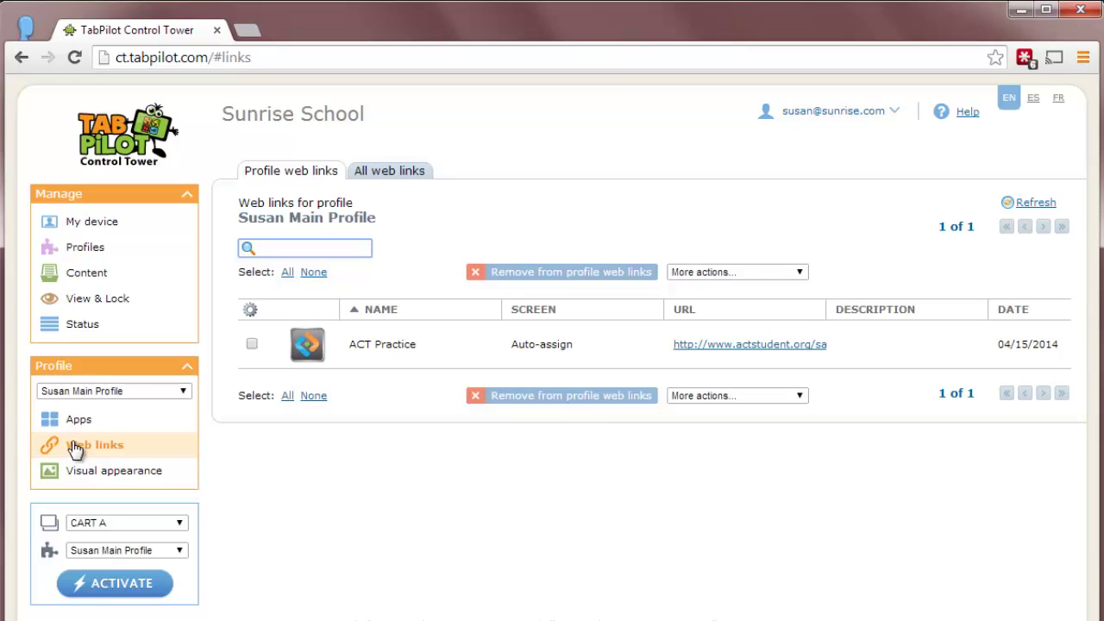
{"action": "left_click", "coordinate": [94, 481]}
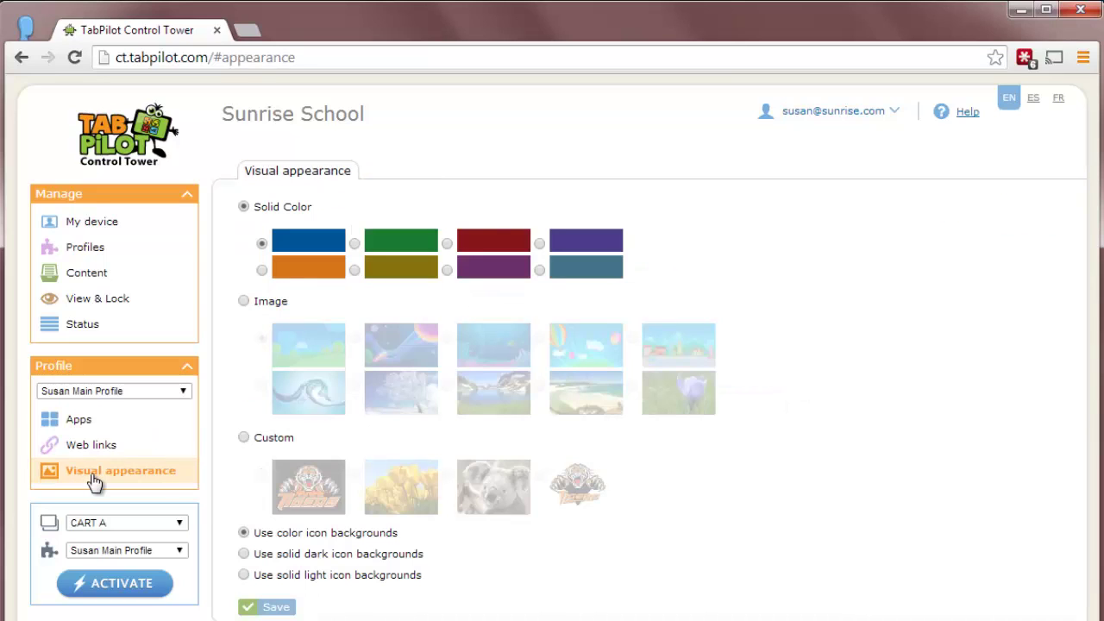
{"action": "left_click", "coordinate": [88, 428]}
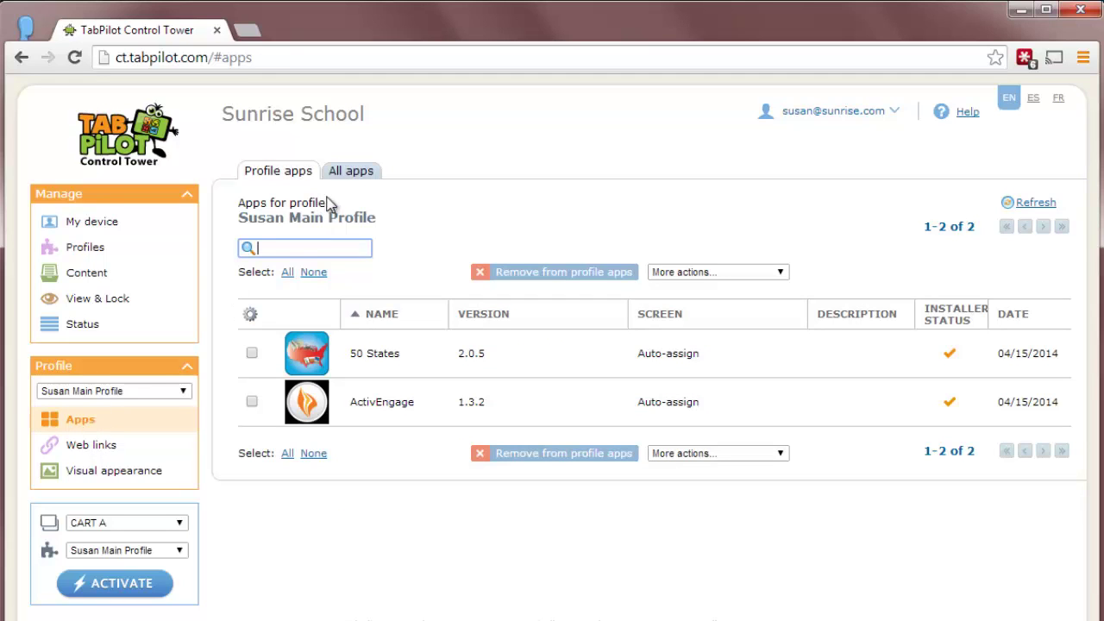
- Add AB Math lite 2.9.2 and Algebra Reference 1.2 to Susan Main Profile from the full app list
{"action": "left_click", "coordinate": [354, 175]}
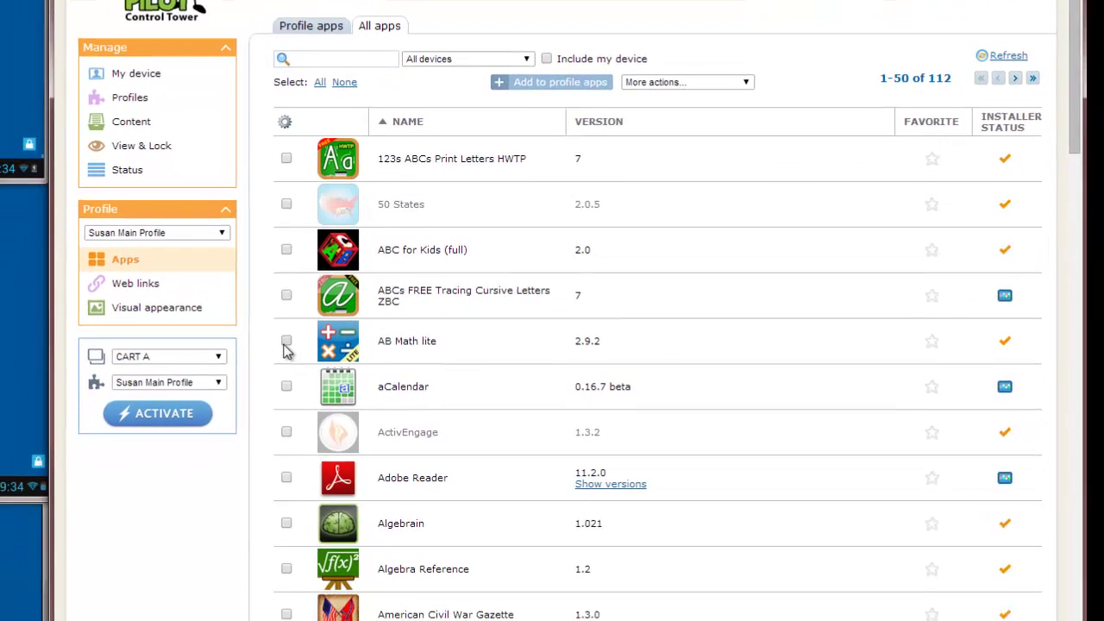
{"action": "left_click", "coordinate": [285, 342]}
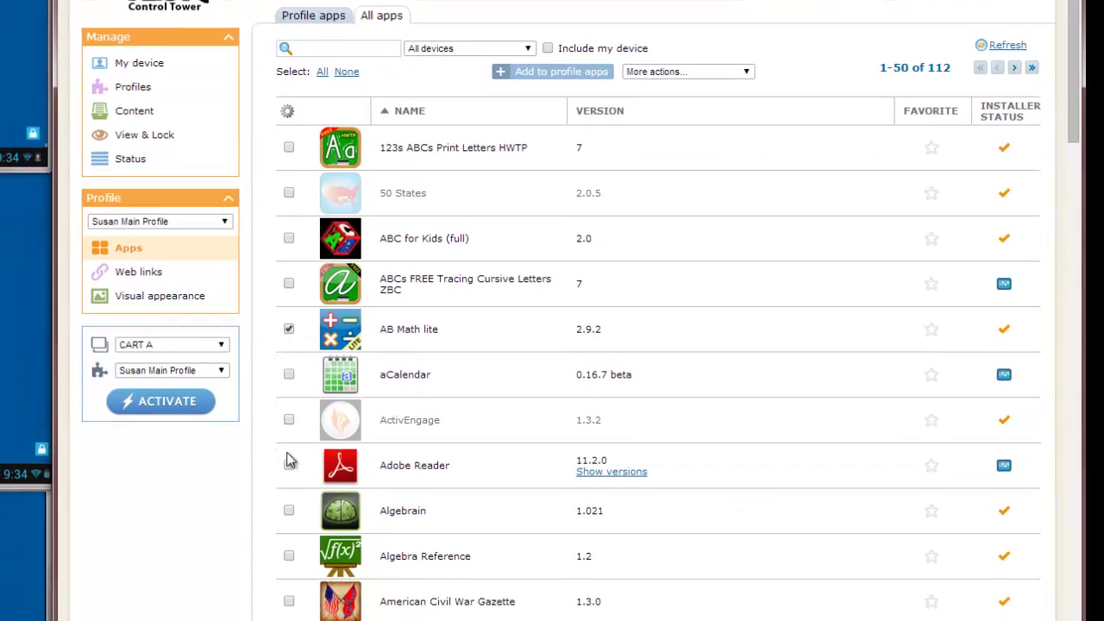
{"action": "left_click", "coordinate": [289, 556]}
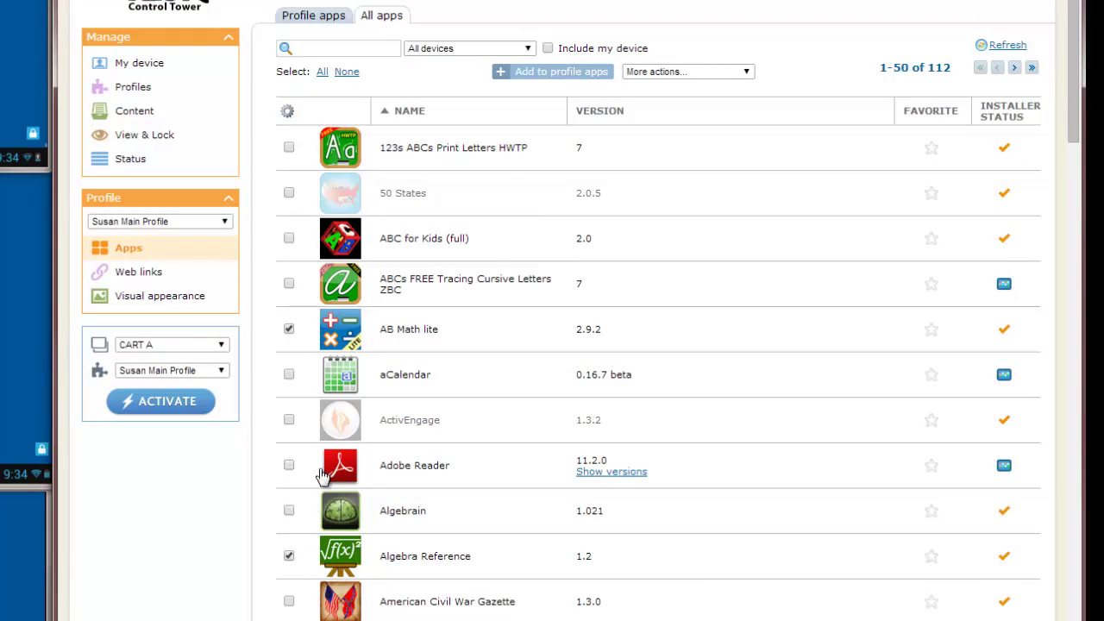
{"action": "left_click", "coordinate": [538, 76]}
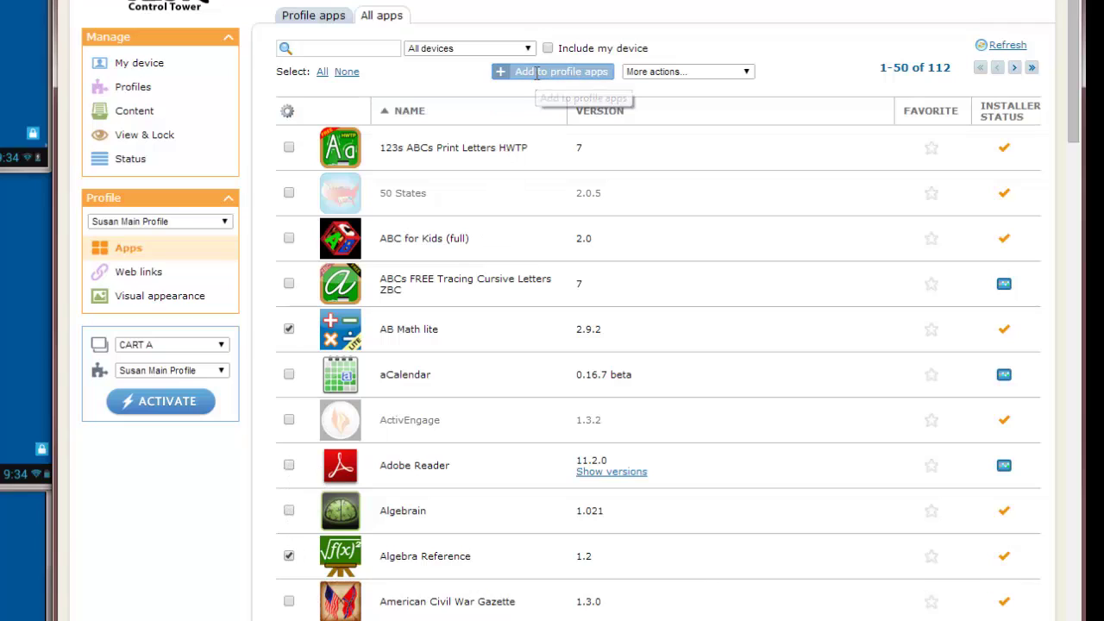
{"action": "left_click", "coordinate": [314, 24]}
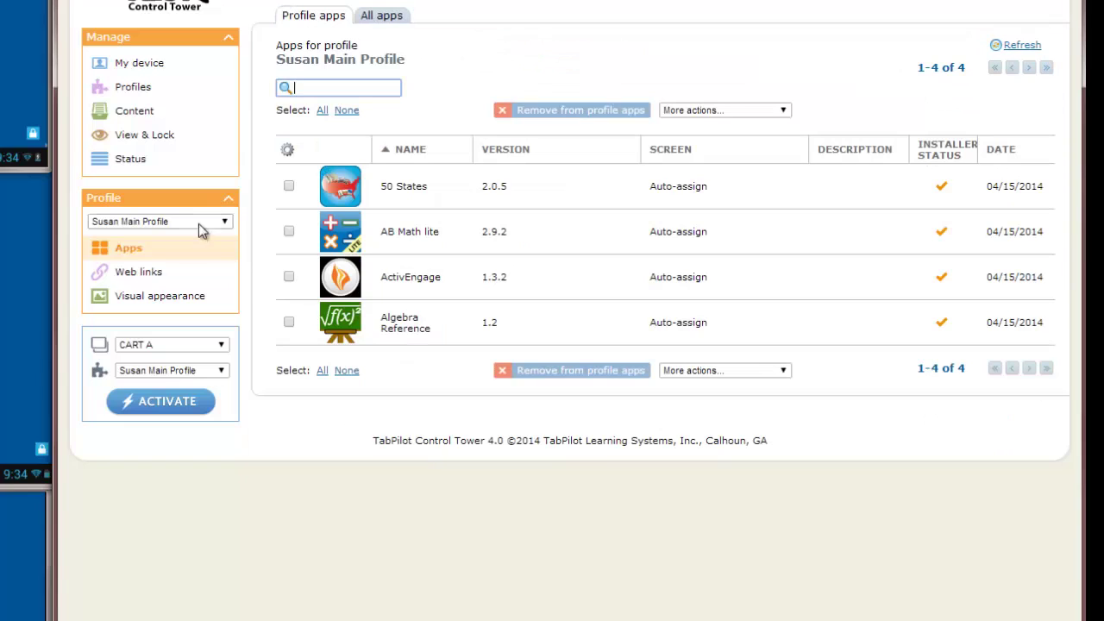
- Pick Edmodo from the All web links list and add it to the profile's web links
{"action": "left_click", "coordinate": [148, 276]}
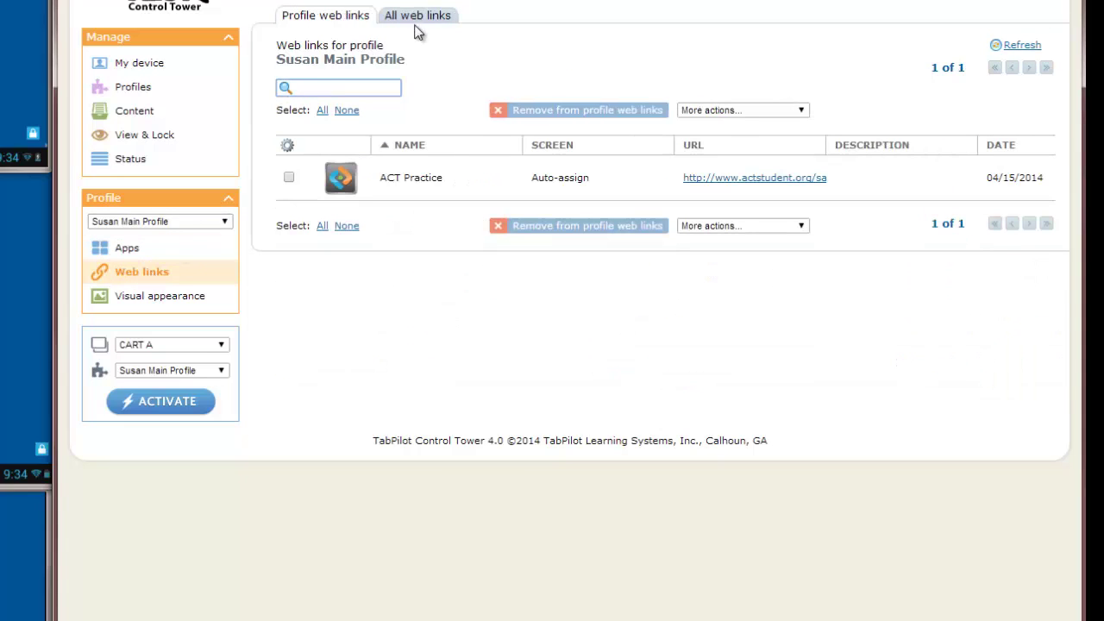
{"action": "left_click", "coordinate": [426, 24]}
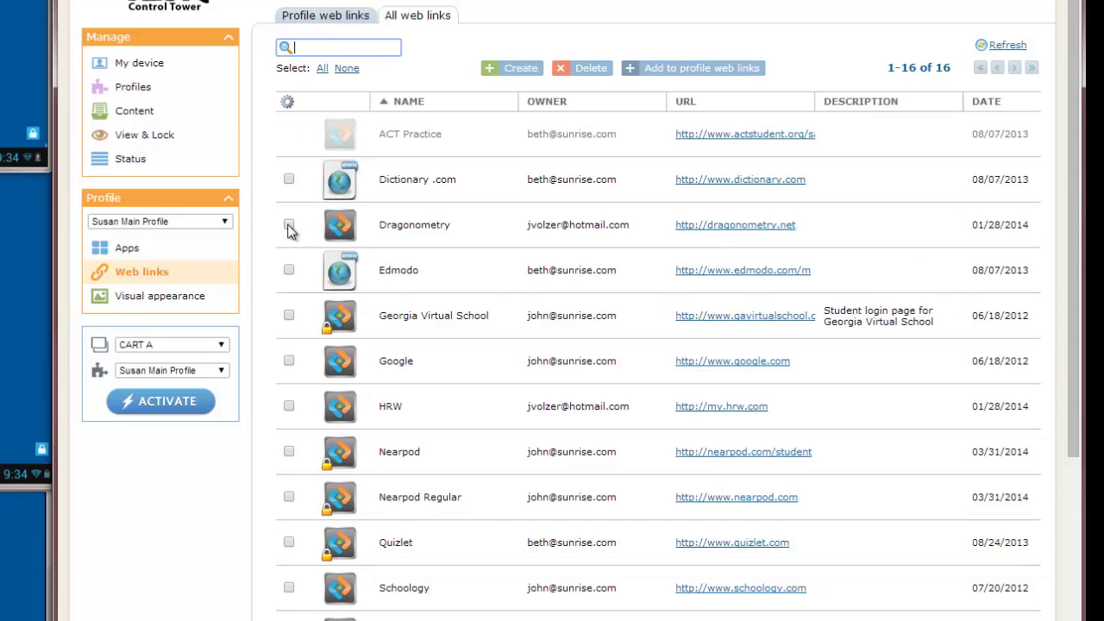
{"action": "left_click", "coordinate": [289, 270]}
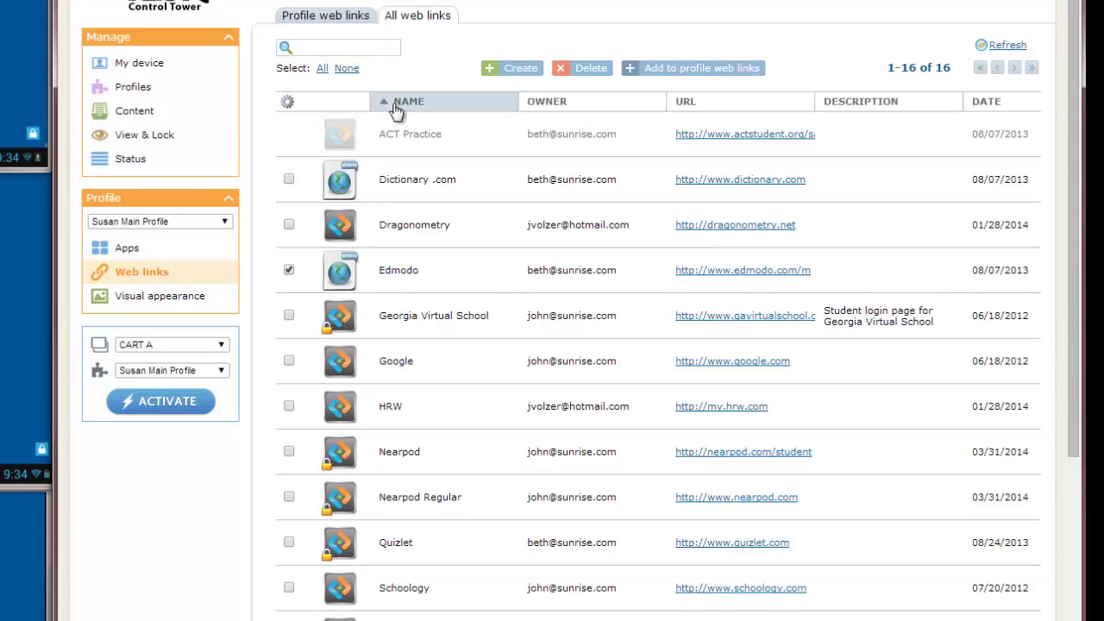
{"action": "left_click", "coordinate": [683, 69]}
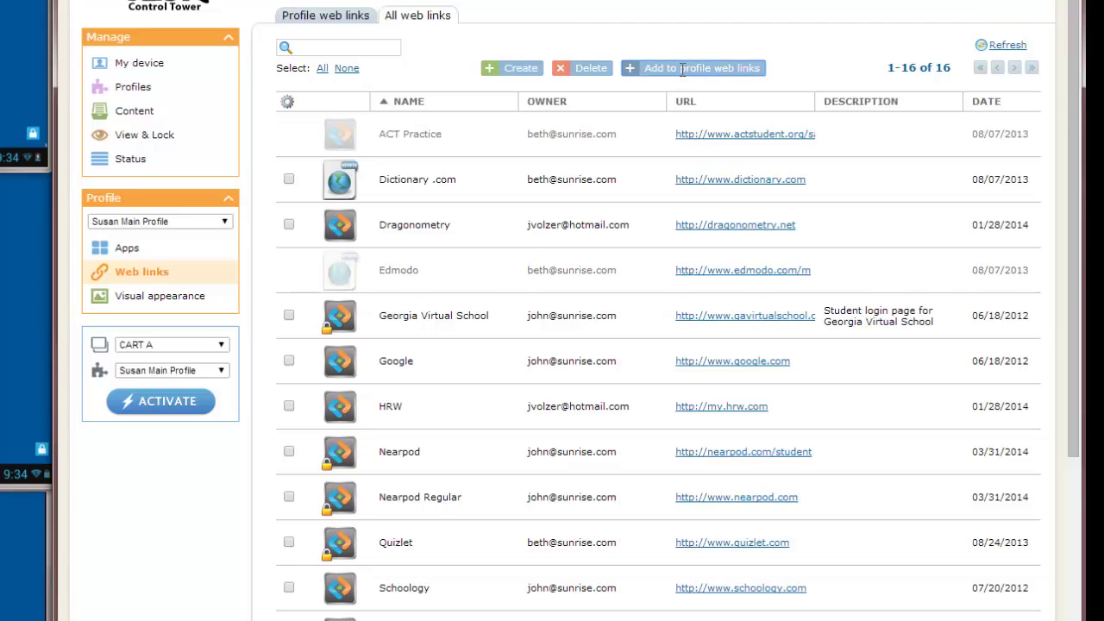
- Save an orange Solid Color background for Susan Main Profile and choose CART A as the target group
{"action": "left_click", "coordinate": [161, 297]}
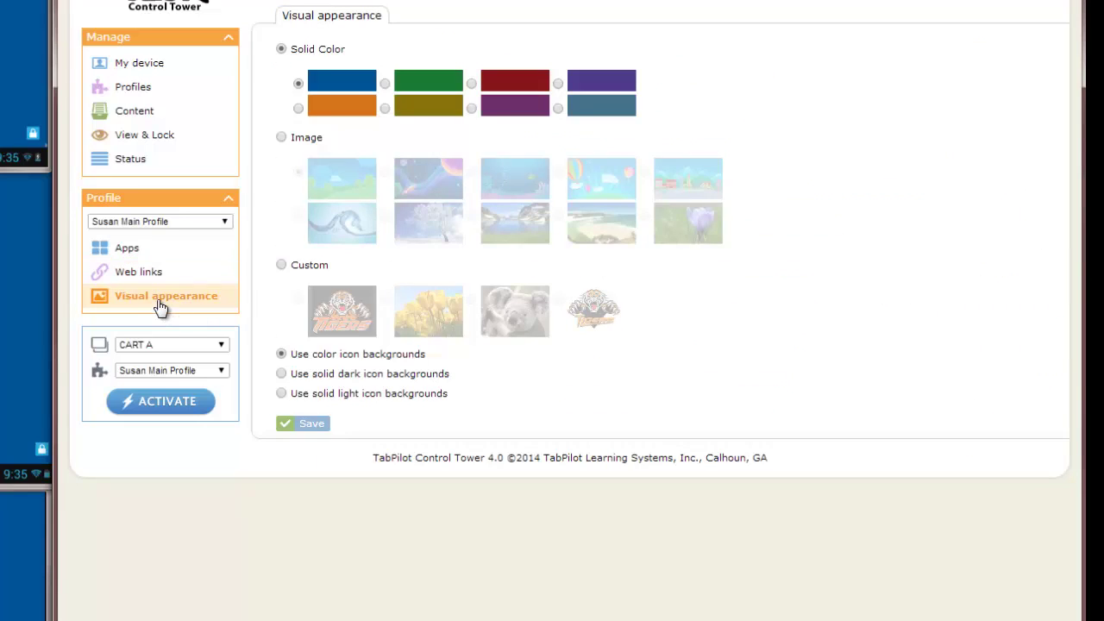
{"action": "left_click", "coordinate": [299, 109]}
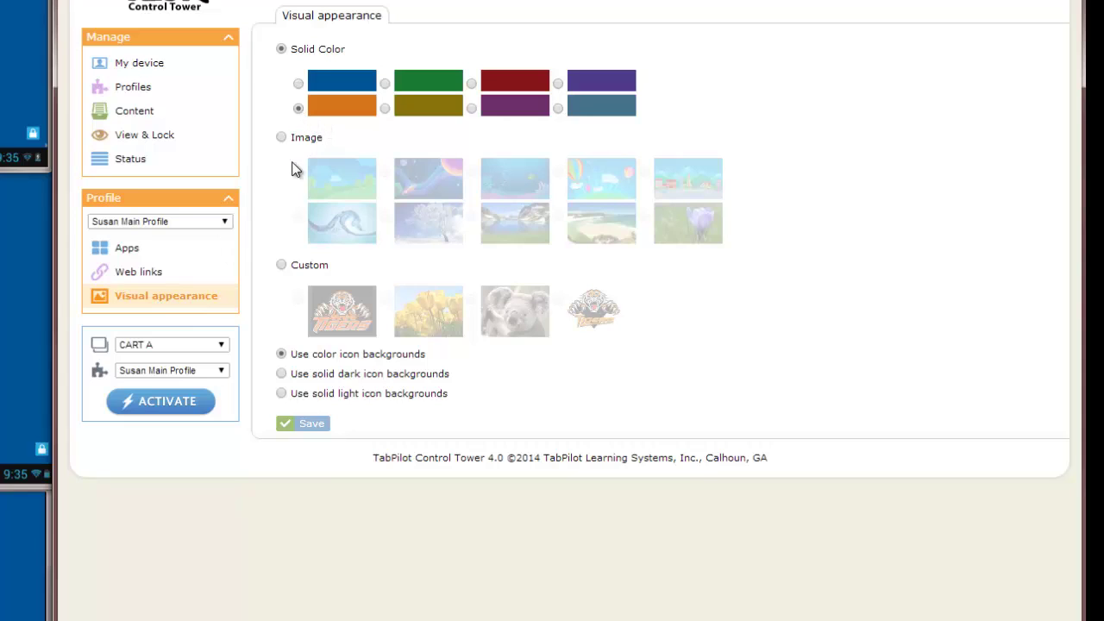
{"action": "left_click", "coordinate": [297, 424]}
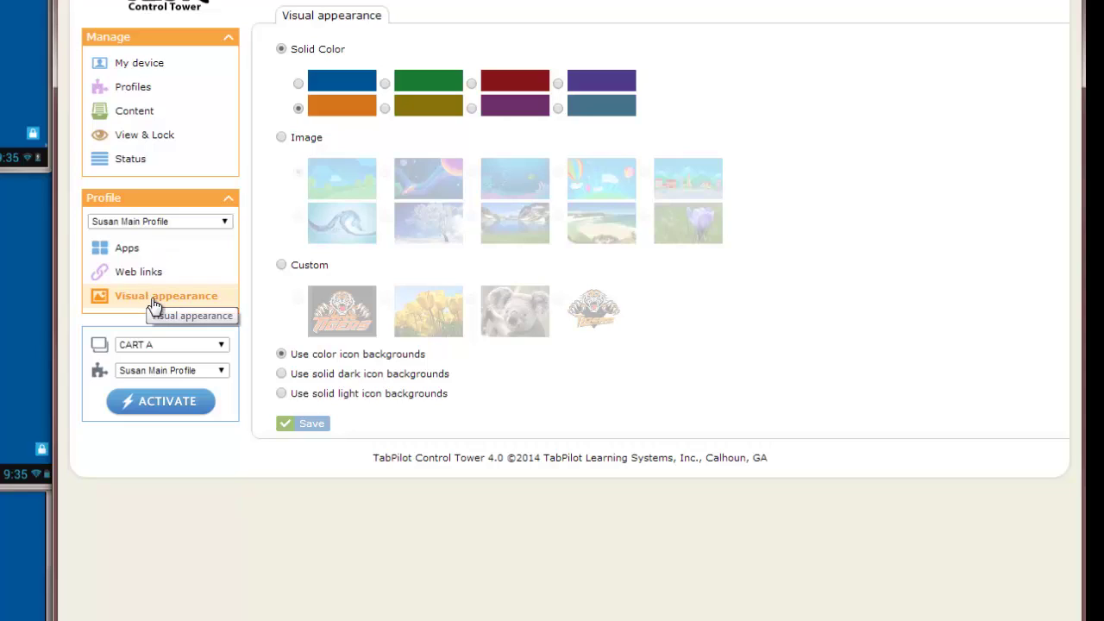
{"action": "left_click", "coordinate": [223, 352]}
{"action": "left_click", "coordinate": [222, 357]}
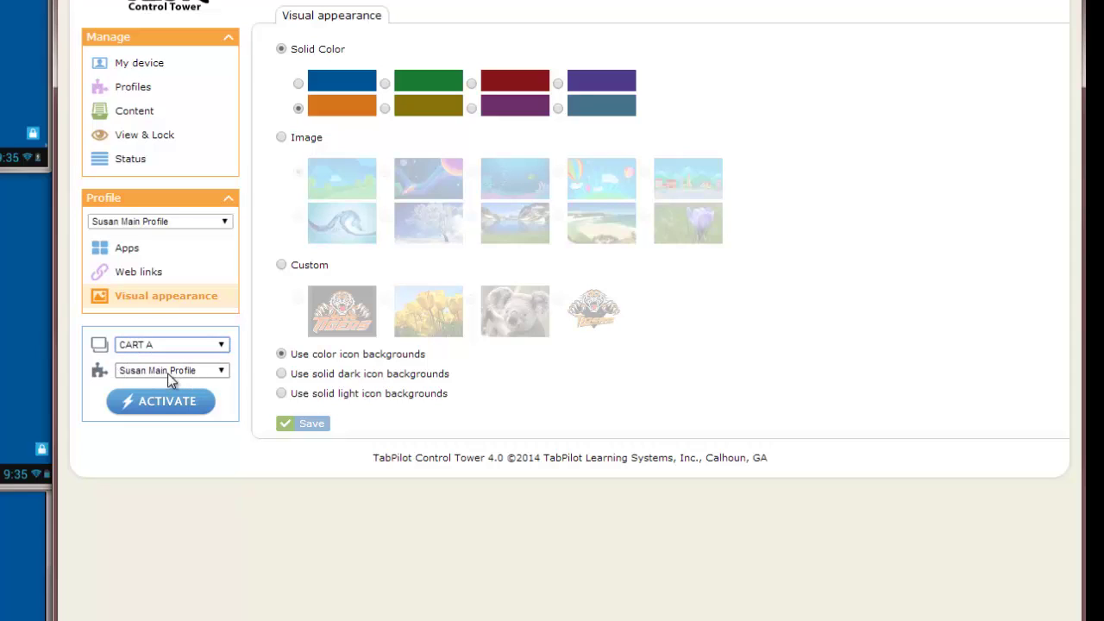
- Activate Susan Main Profile on CART A, confirming with Yes in the Activation dialog
{"action": "left_click", "coordinate": [164, 403]}
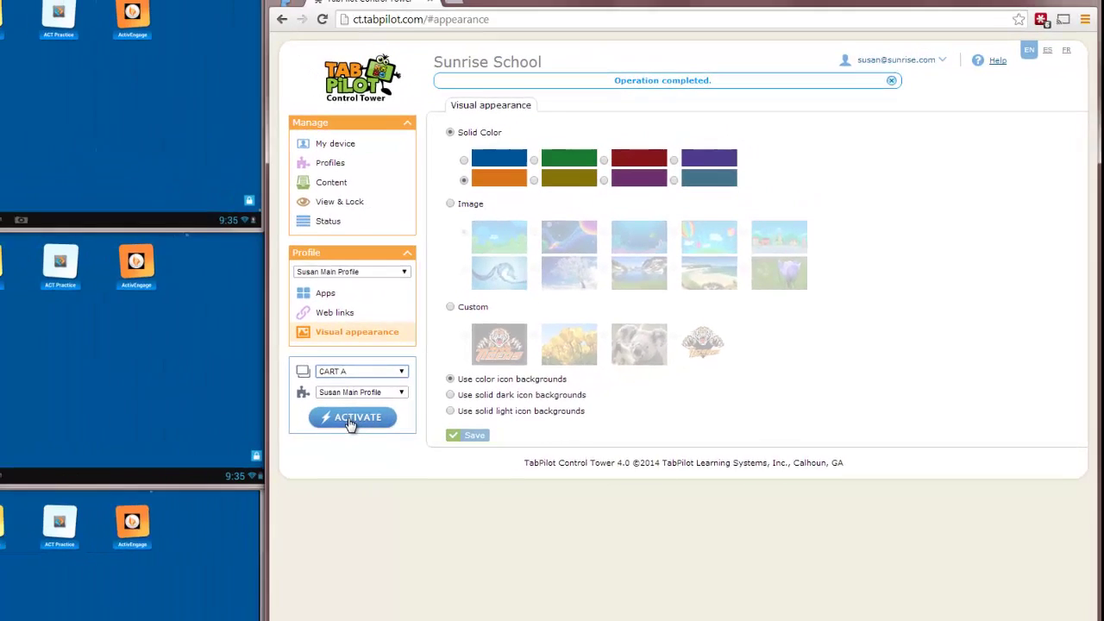
{"action": "left_click", "coordinate": [351, 421]}
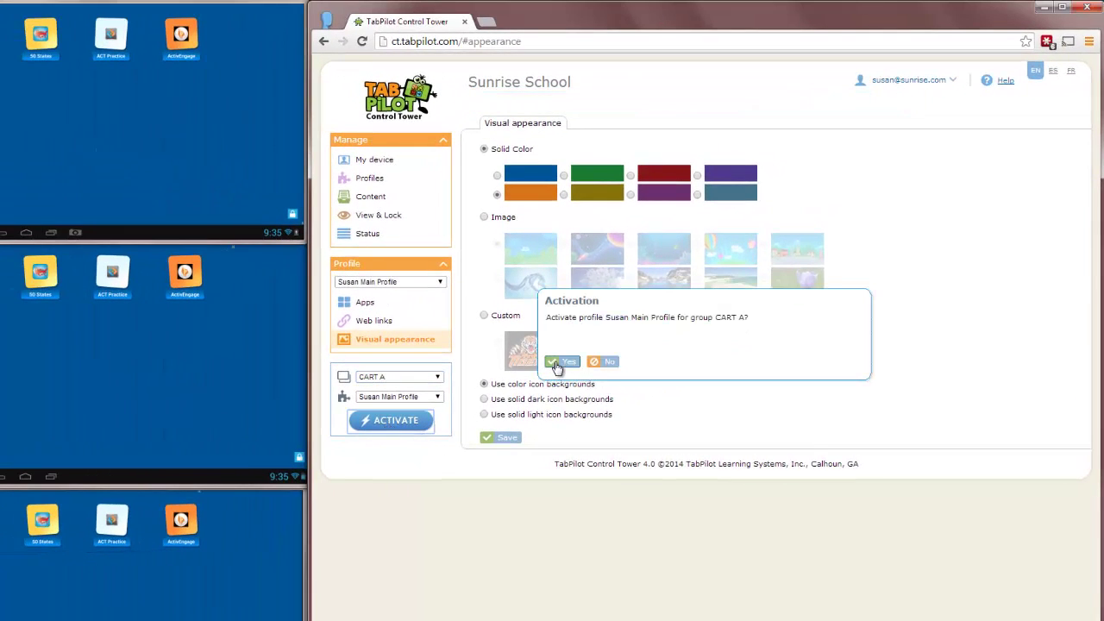
{"action": "left_click", "coordinate": [556, 363]}
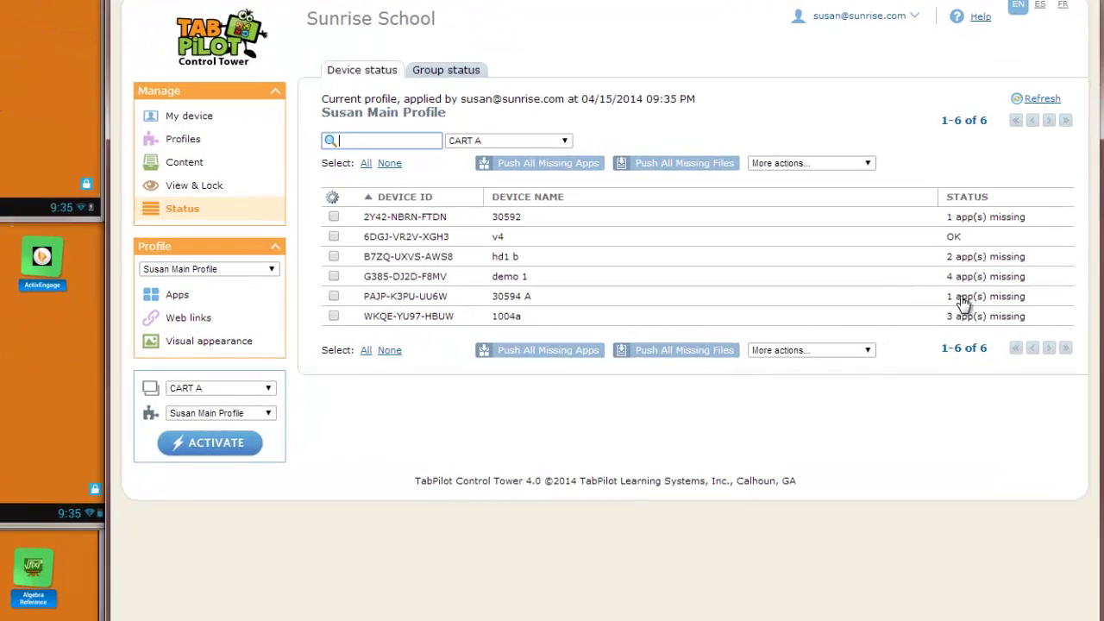
- Push the missing Algebra Reference app to tablet 30594 A from its Missing item(s) list
{"action": "left_click", "coordinate": [992, 303]}
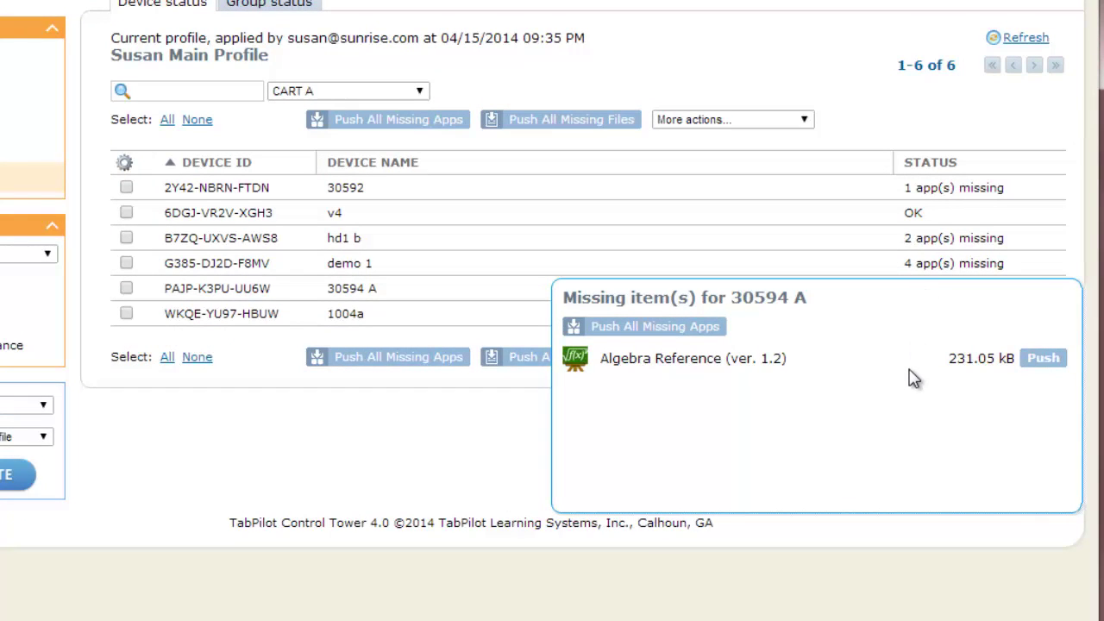
{"action": "left_click", "coordinate": [1047, 363]}
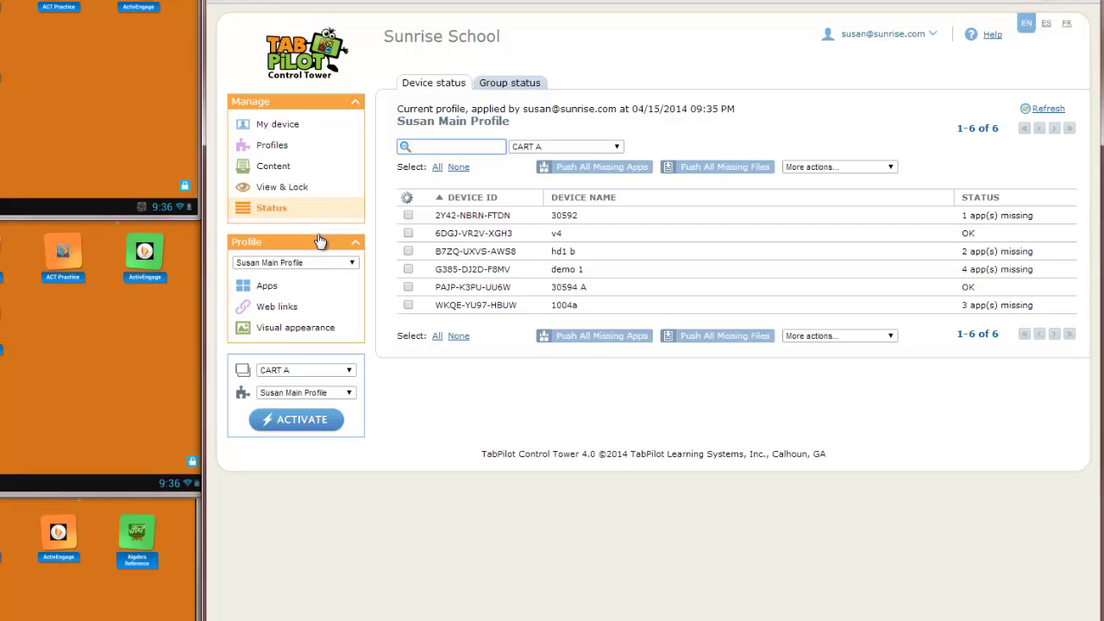
- Select After School in the CART A profile dropdown, activate it, and confirm with Yes
{"action": "left_click", "coordinate": [349, 394]}
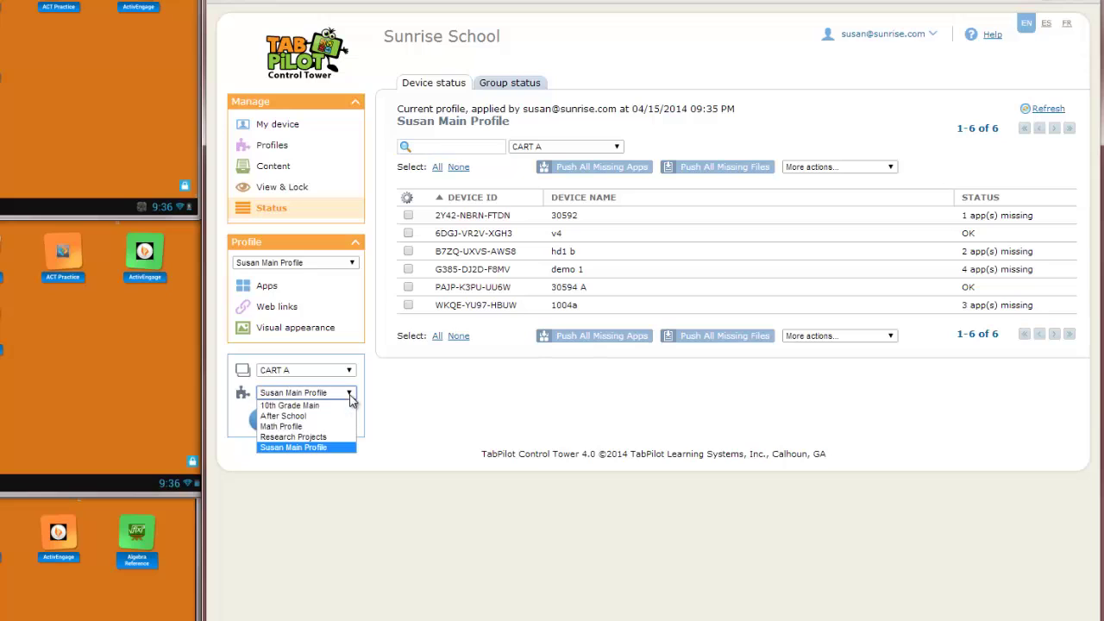
{"action": "left_click", "coordinate": [304, 418]}
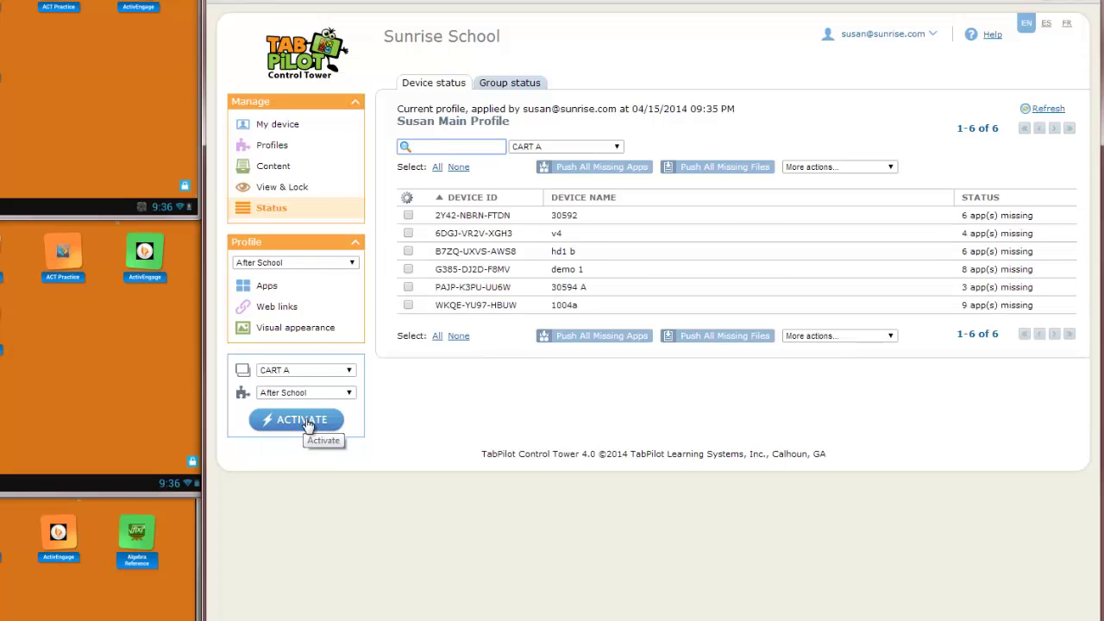
{"action": "left_click", "coordinate": [304, 421]}
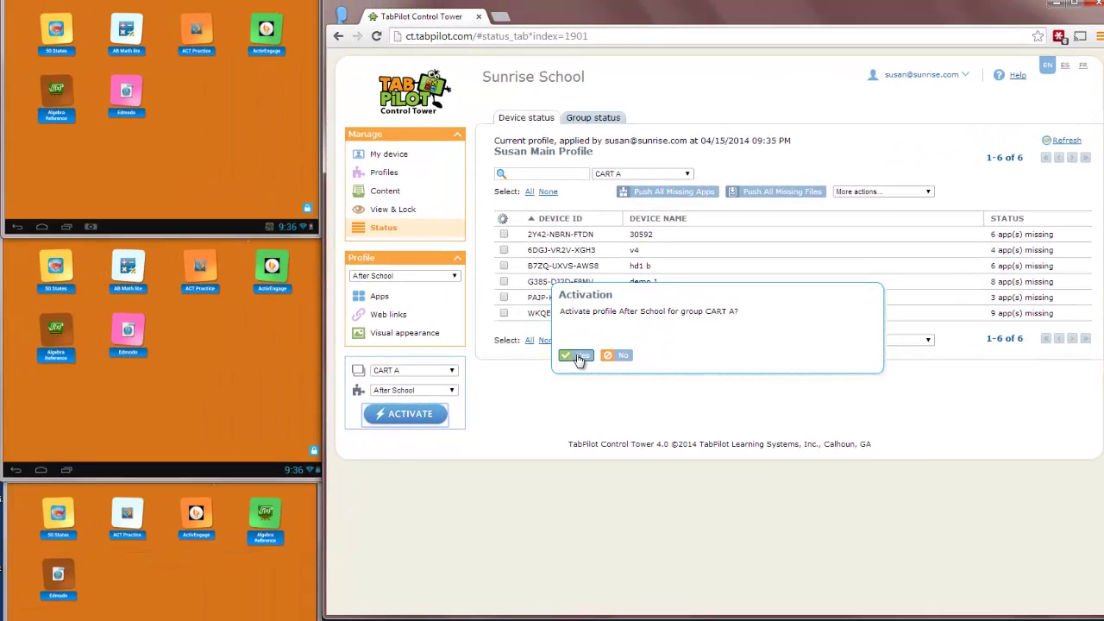
{"action": "left_click", "coordinate": [578, 357]}
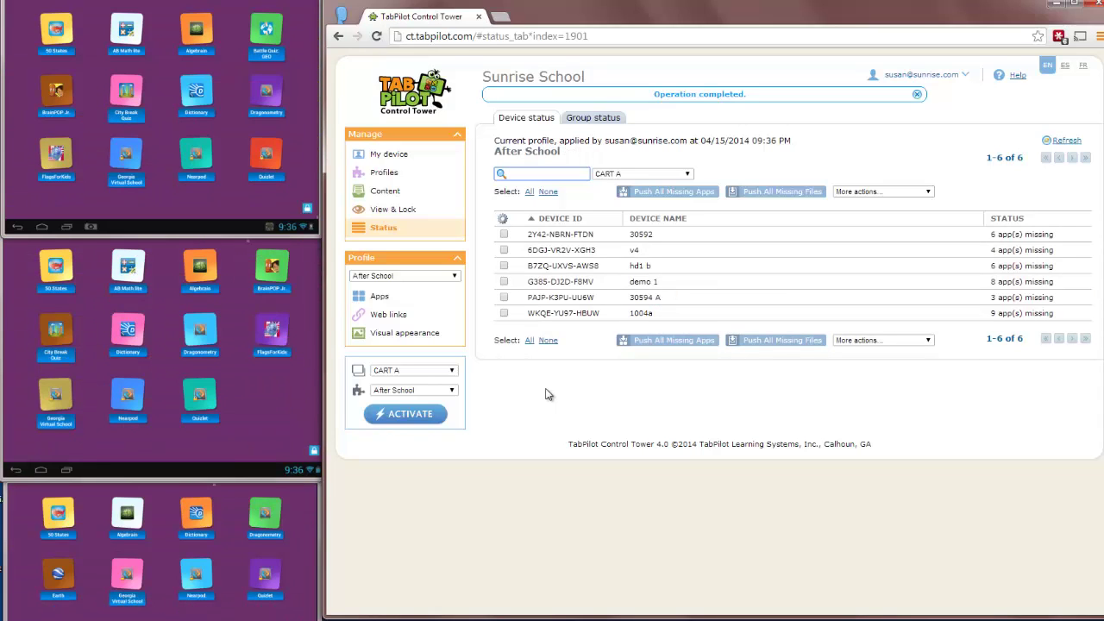
- Go to the Manage sidebar's Profiles page listing After School, Research Projects and Susan Main Profile
{"action": "left_click", "coordinate": [390, 176]}
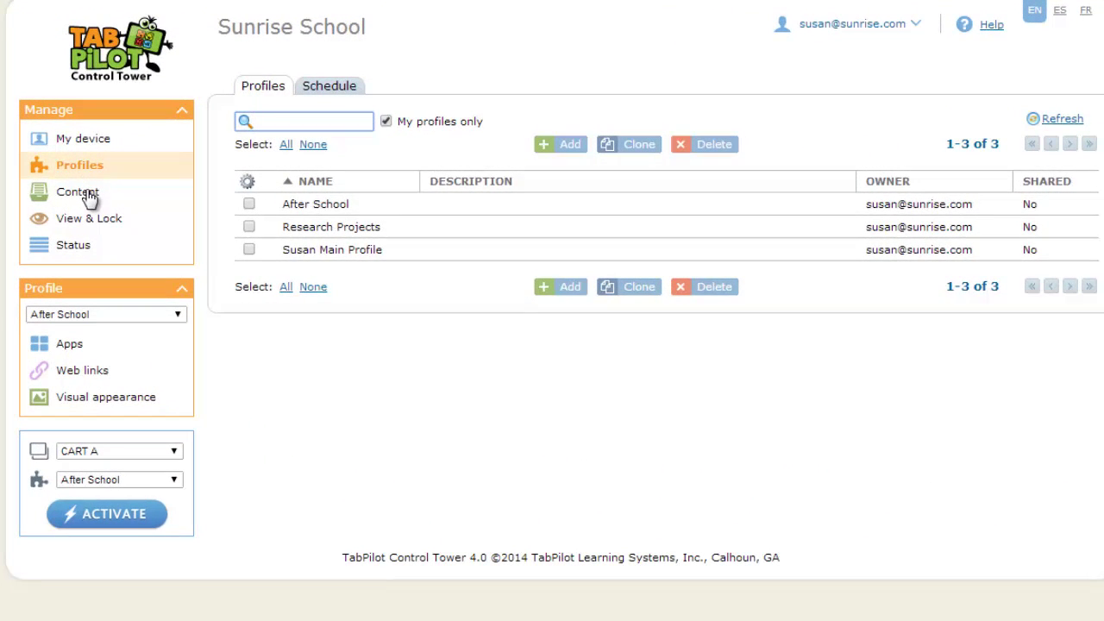
- In the Content files list, open Tiger-A.jpg's details: Pictures folder, 824.18 kB
{"action": "left_click", "coordinate": [90, 198]}
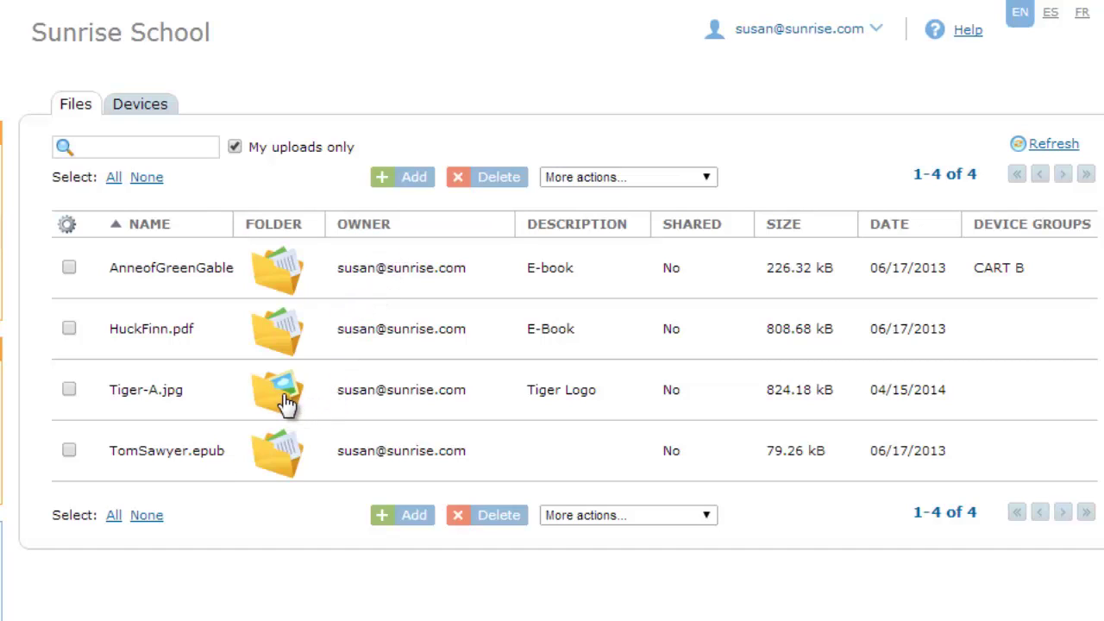
{"action": "mouse_move", "coordinate": [286, 402]}
{"action": "left_click", "coordinate": [159, 393]}
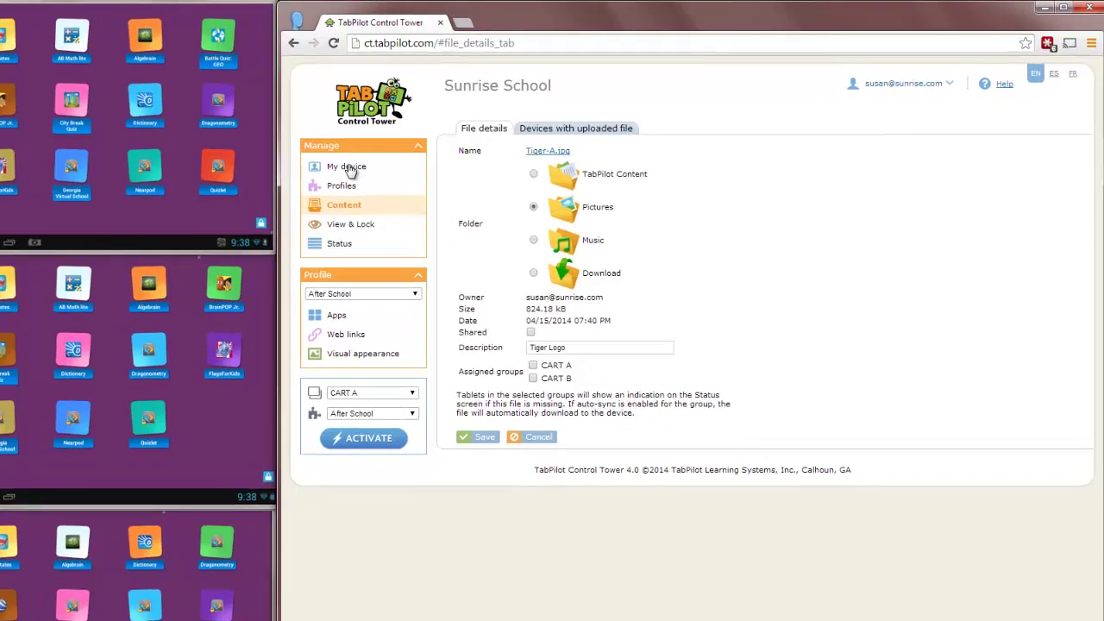
- View the rockchip Breea HD1 tablet's My device page, keeping Device group on none
{"action": "left_click", "coordinate": [386, 159]}
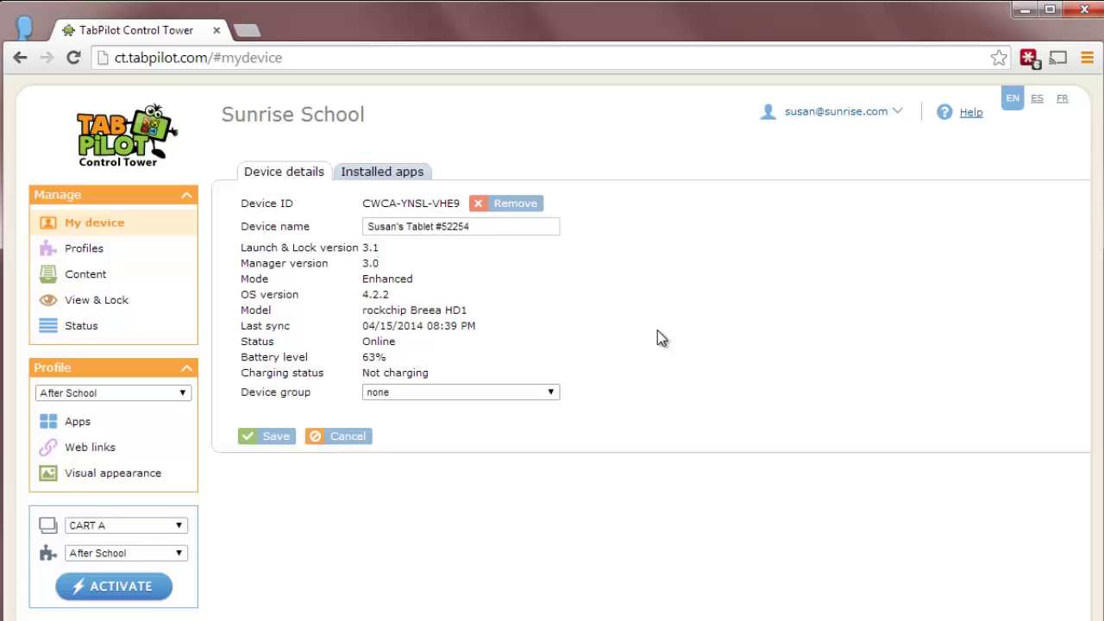
{"action": "left_click", "coordinate": [552, 392]}
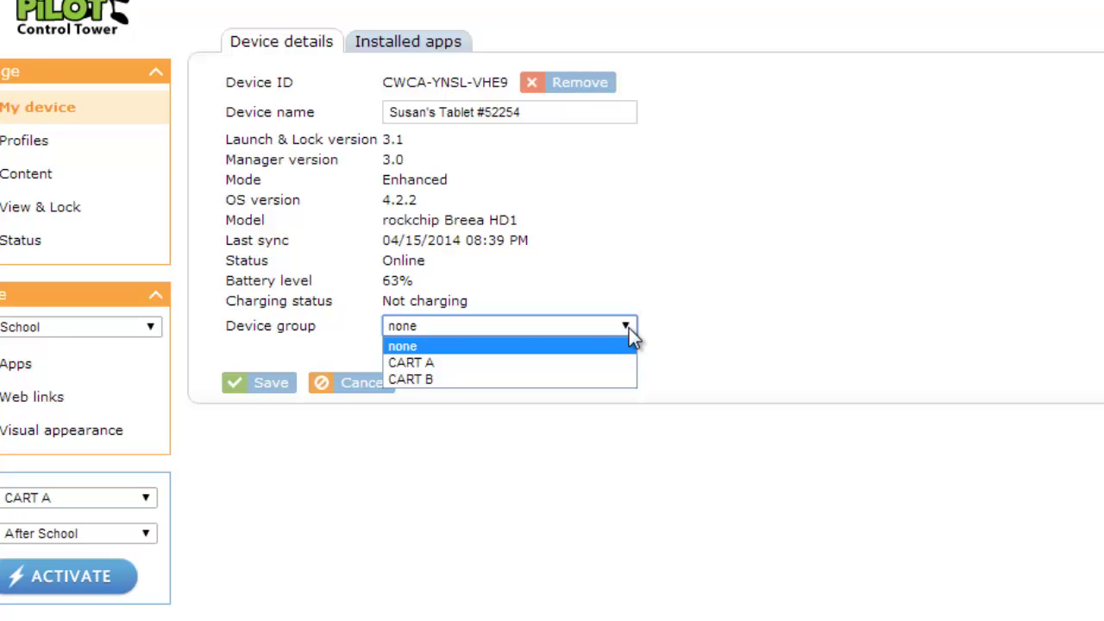
{"action": "left_click", "coordinate": [465, 347]}
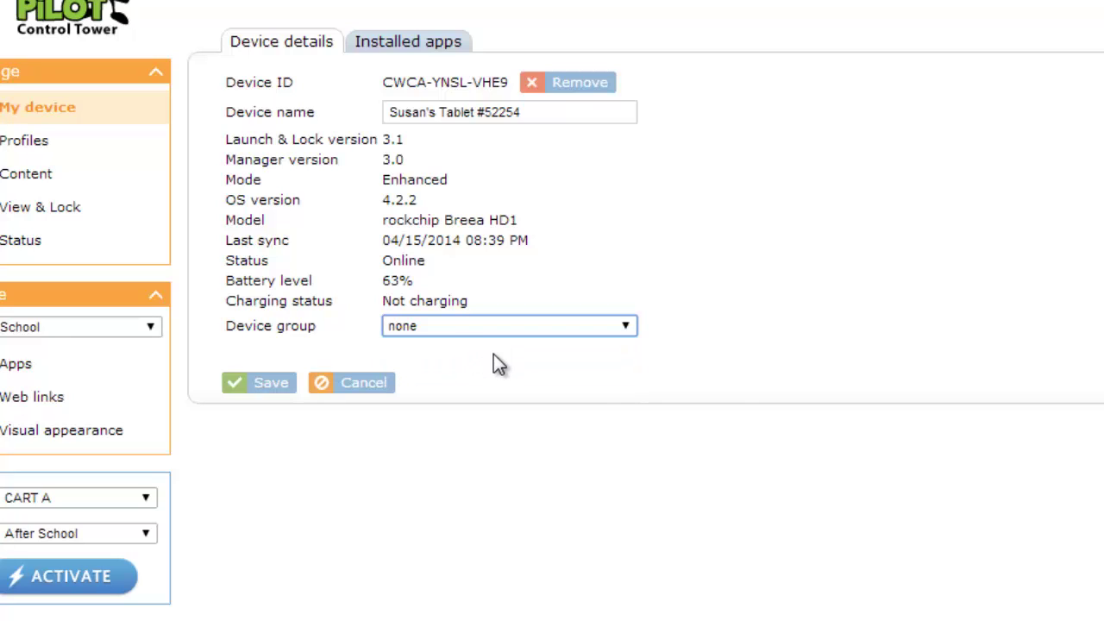